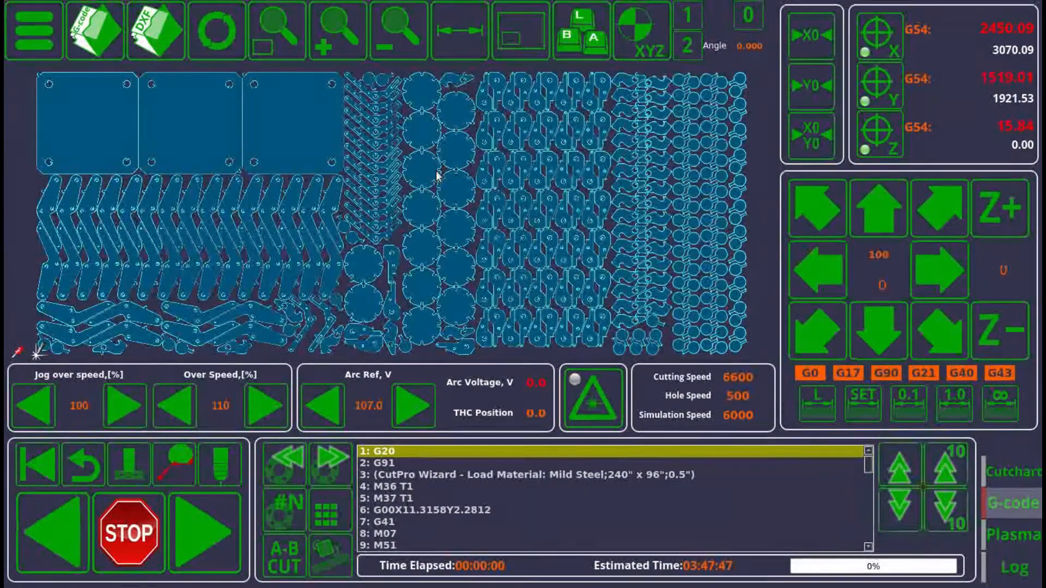
Open the sheet alignment dialog, close it, and refresh the loaded program.
click(337, 545)
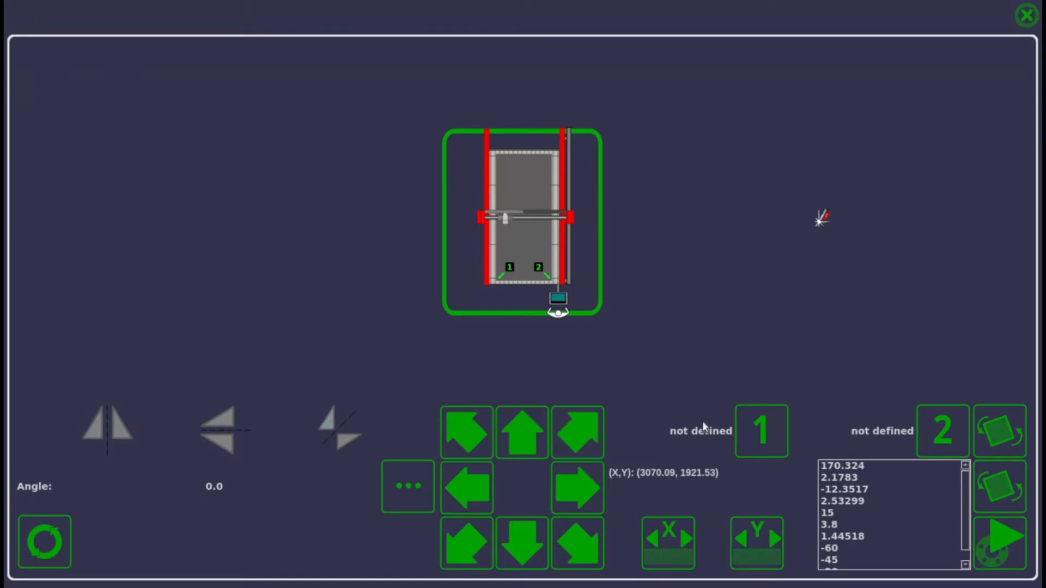
click(1021, 16)
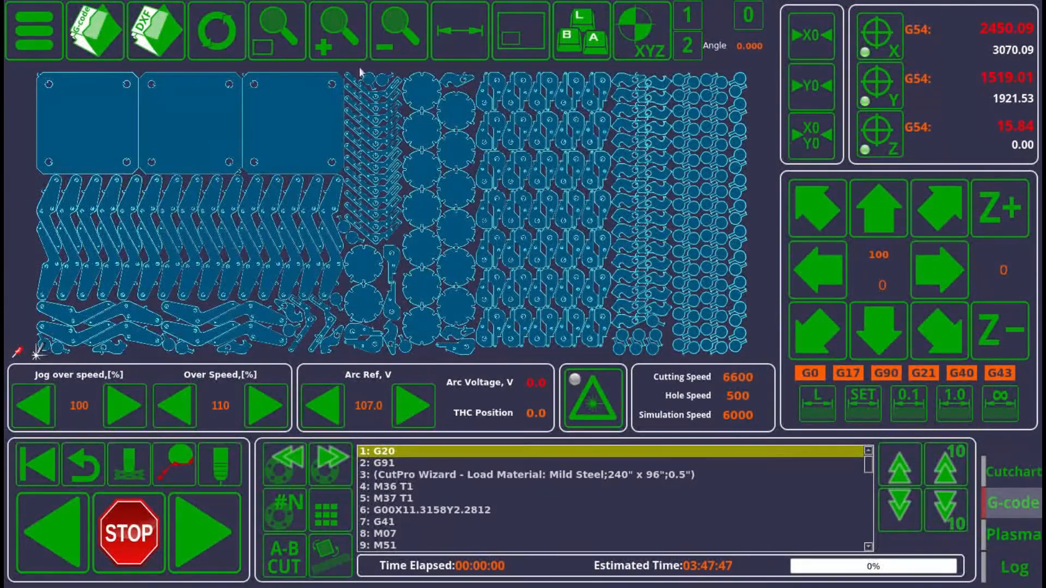
click(196, 21)
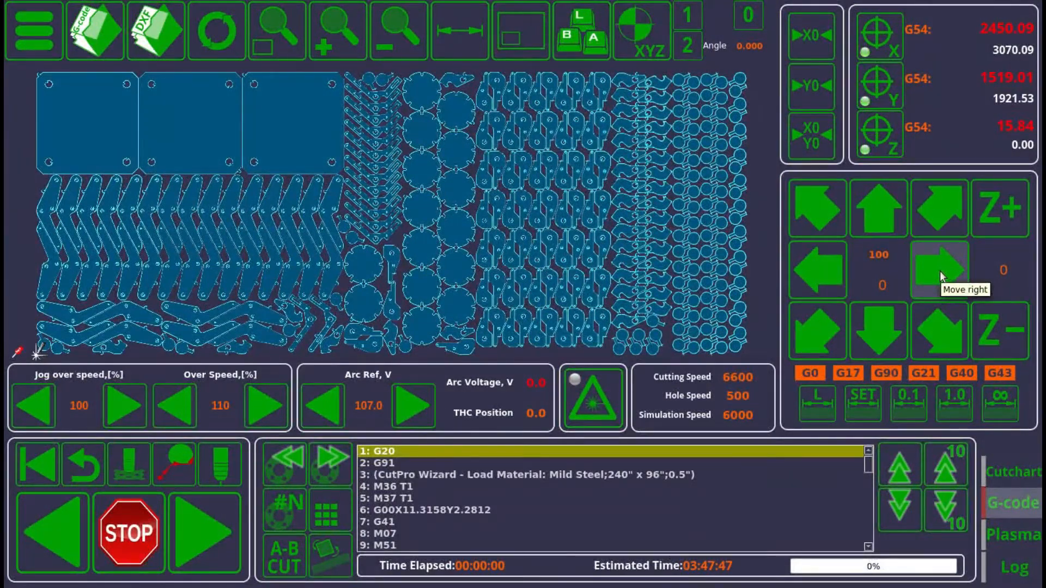
Set the jog speed to 50 and jog the torch right and diagonally up-right.
click(863, 402)
click(489, 279)
click(494, 393)
click(611, 402)
click(930, 271)
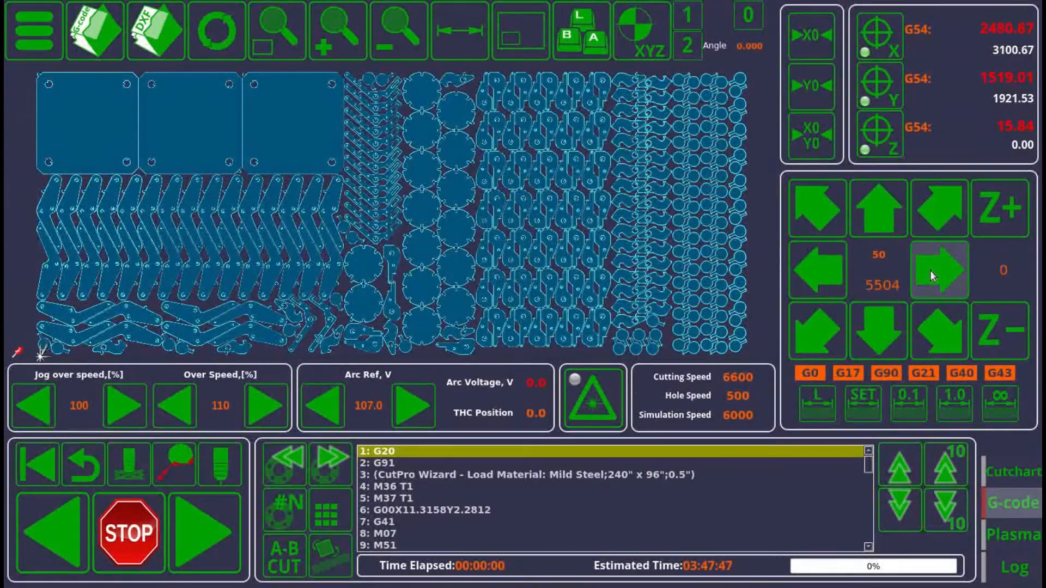
click(892, 221)
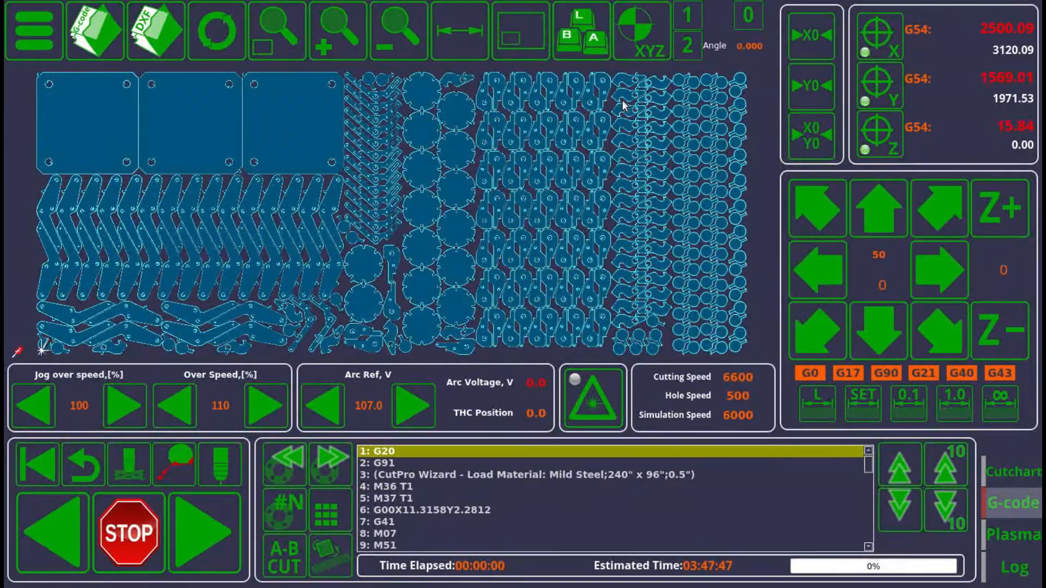
Rotate the program by 45° and reset the angle to 0°.
click(688, 45)
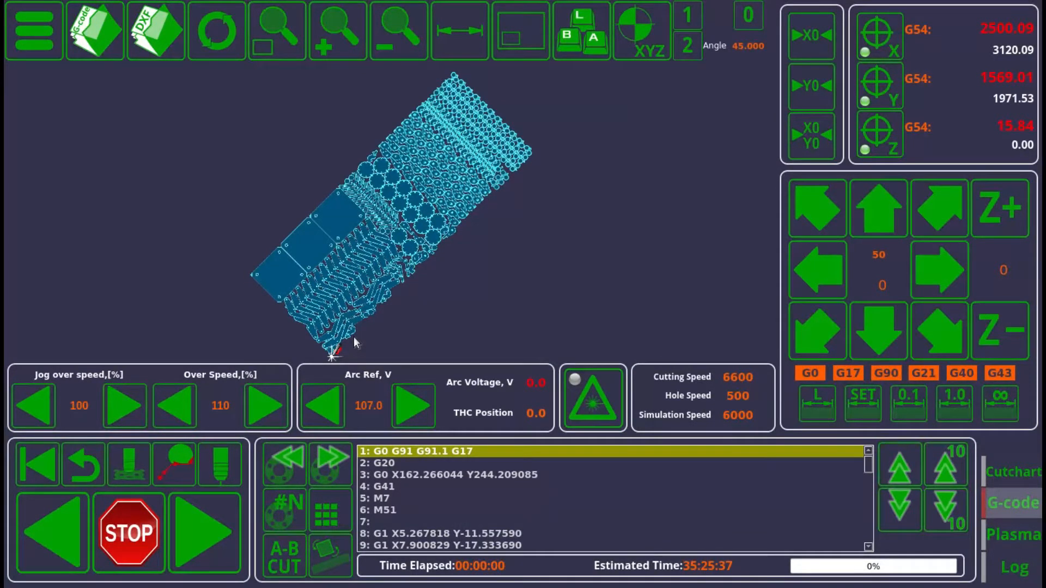
click(749, 20)
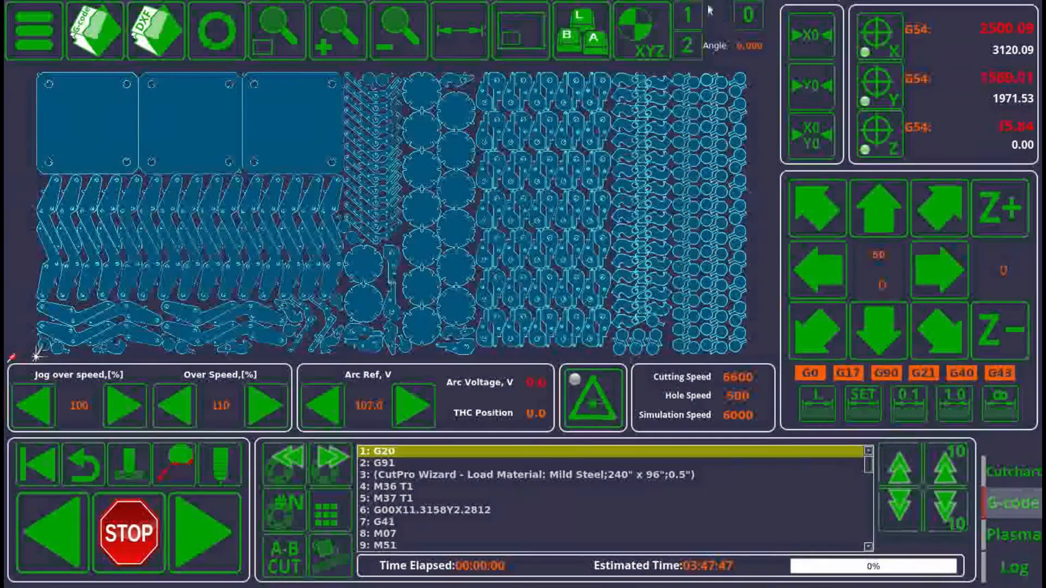
Jog the torch right and down, rotate the program by -45°, and reset the angle to 0°.
click(923, 265)
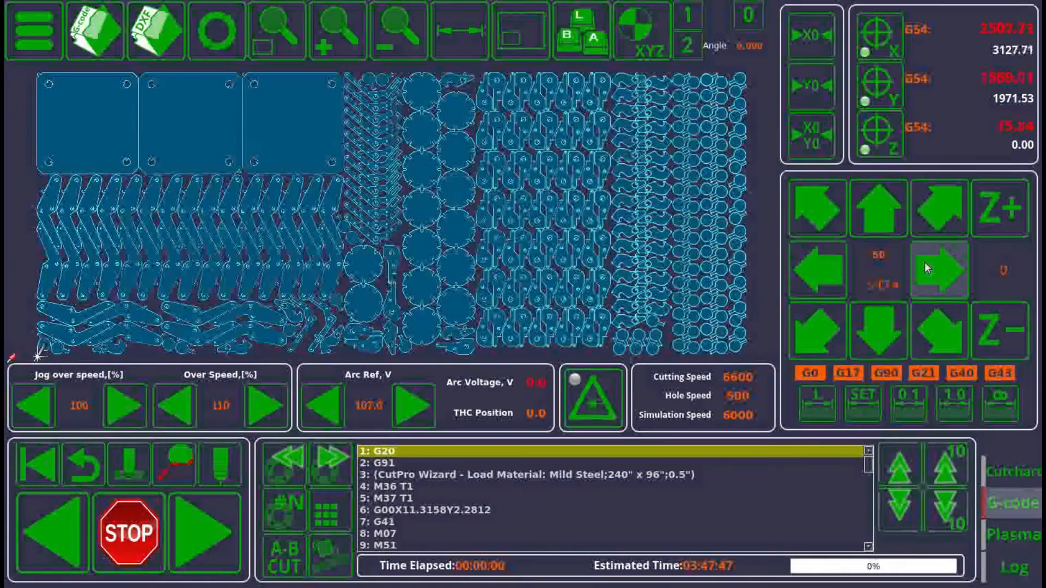
click(889, 328)
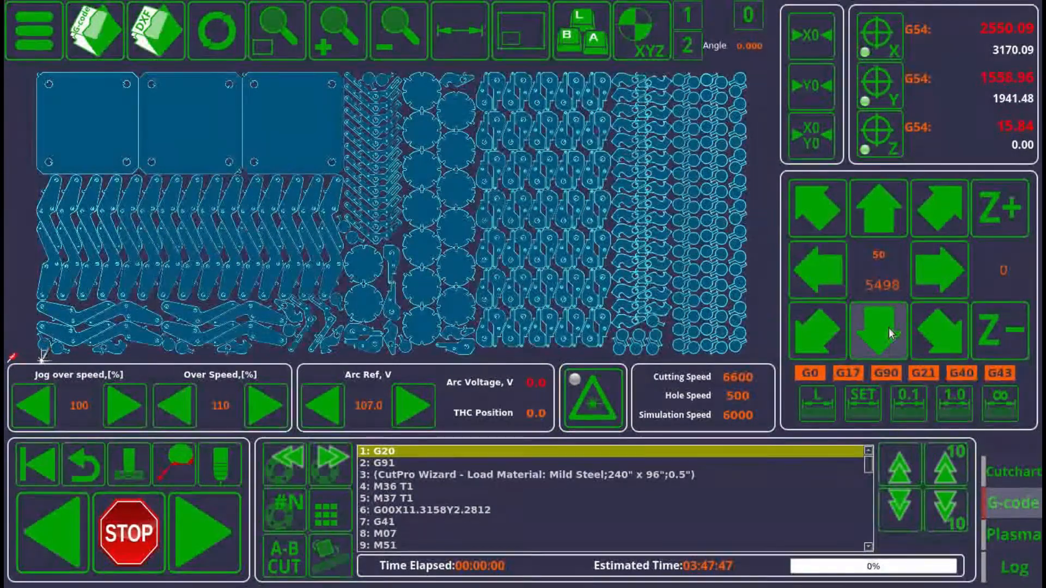
click(688, 44)
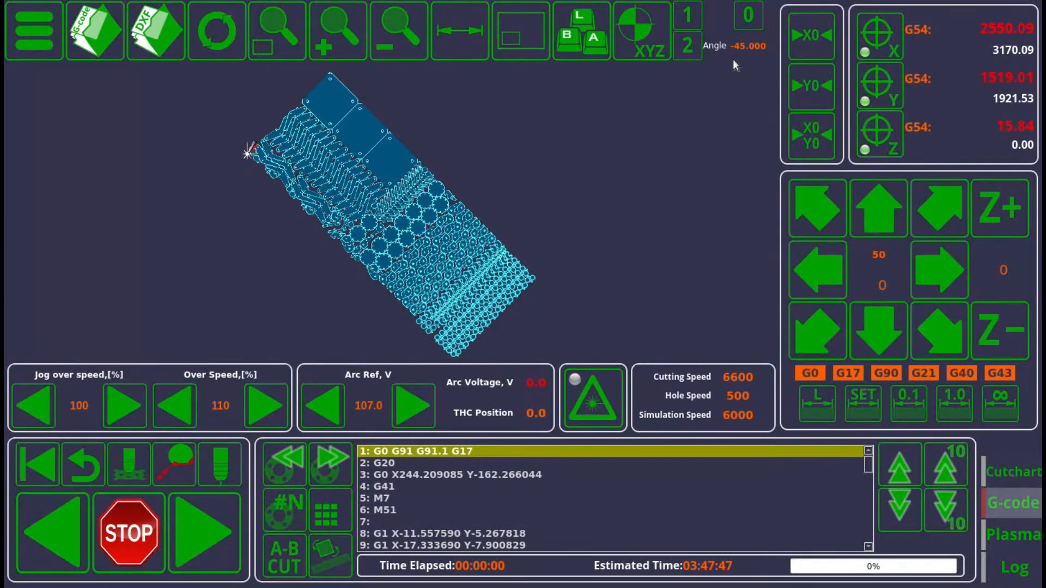
click(745, 18)
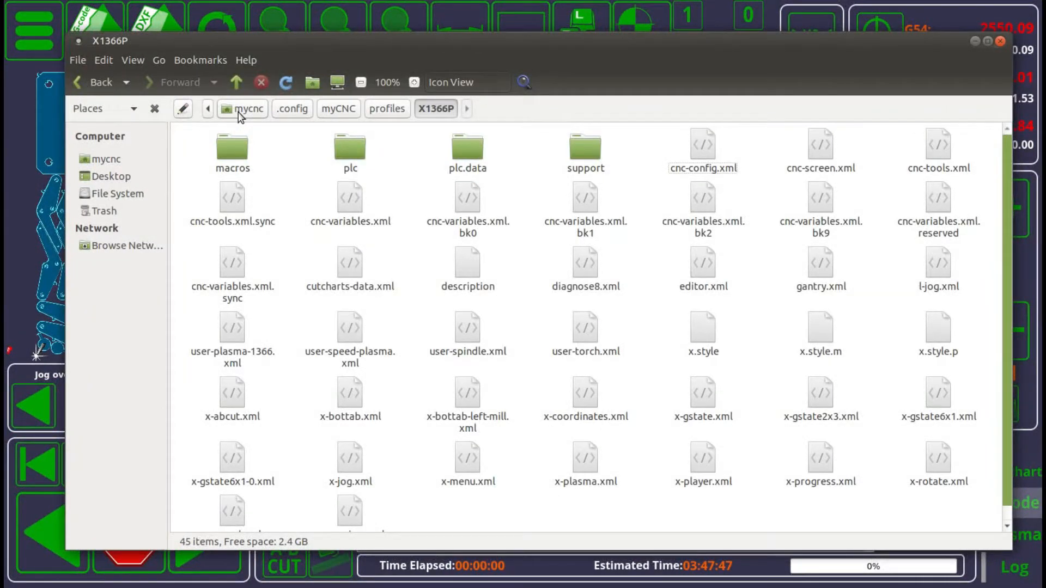
Browse to the mycnc/.config/myCNC/profiles/X1366P profile folder and close the file browser.
click(238, 109)
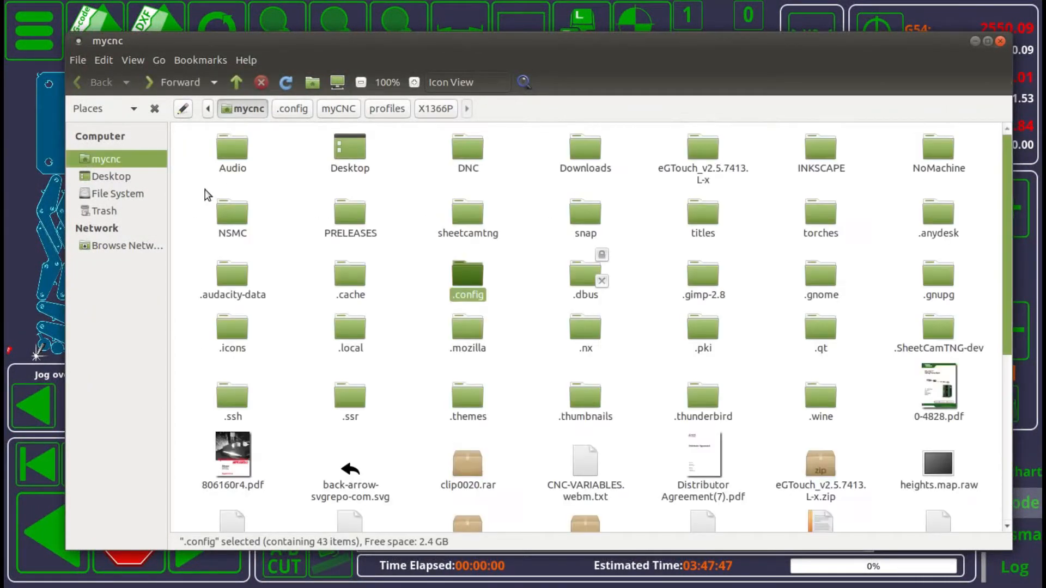
click(196, 208)
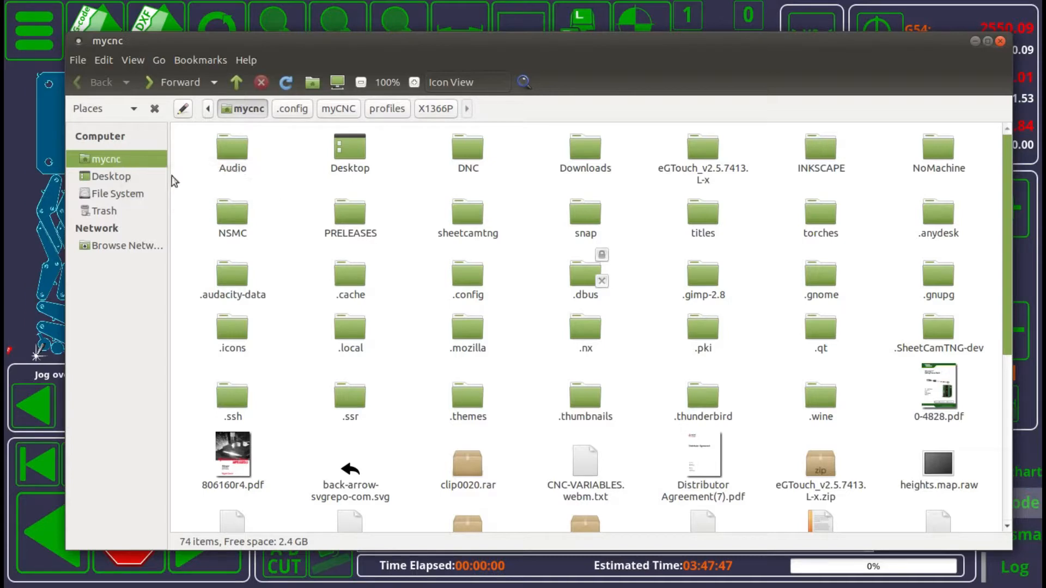
double_click(460, 289)
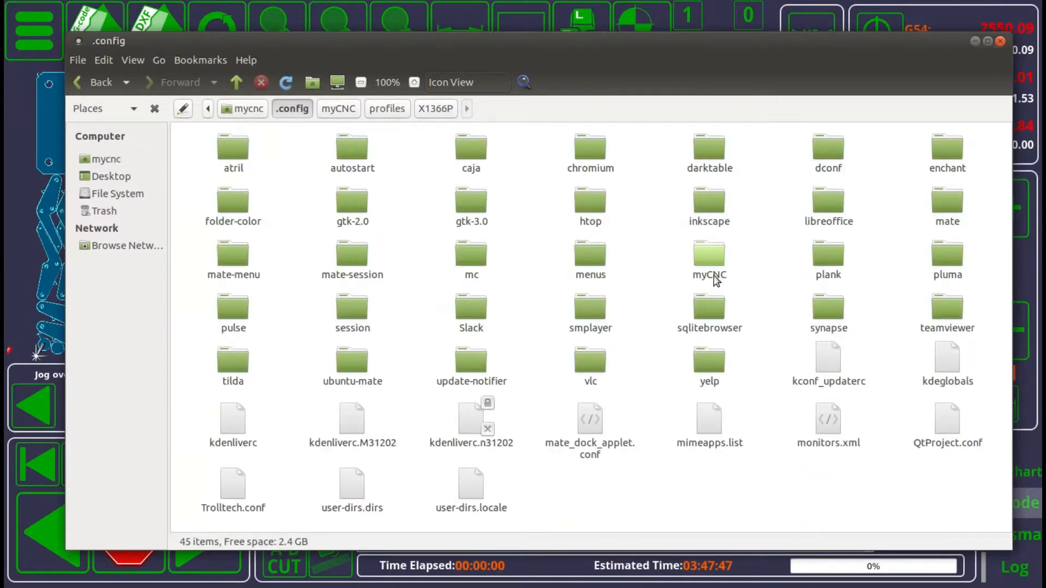
double_click(710, 255)
double_click(234, 153)
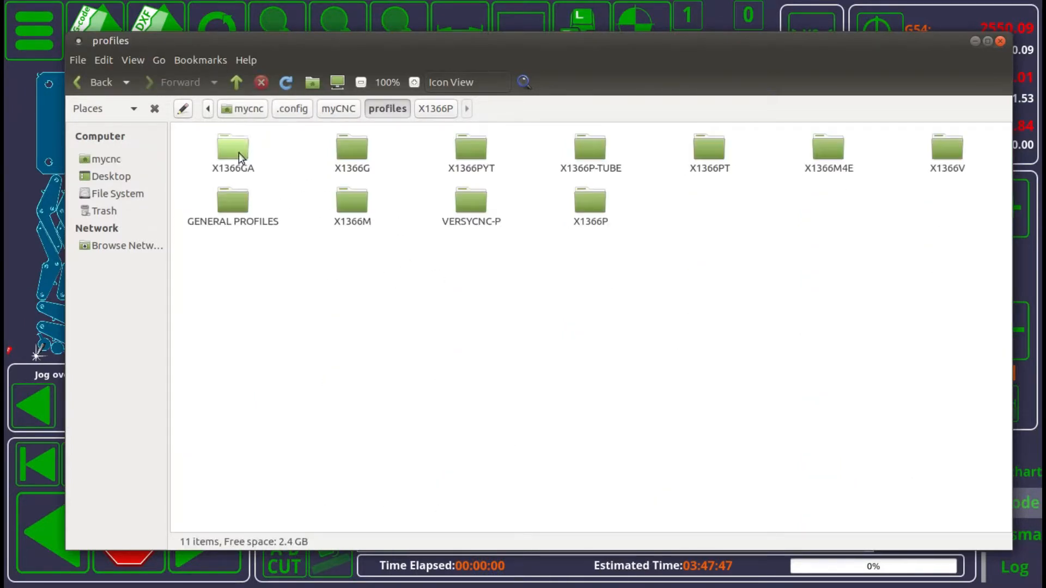
click(603, 207)
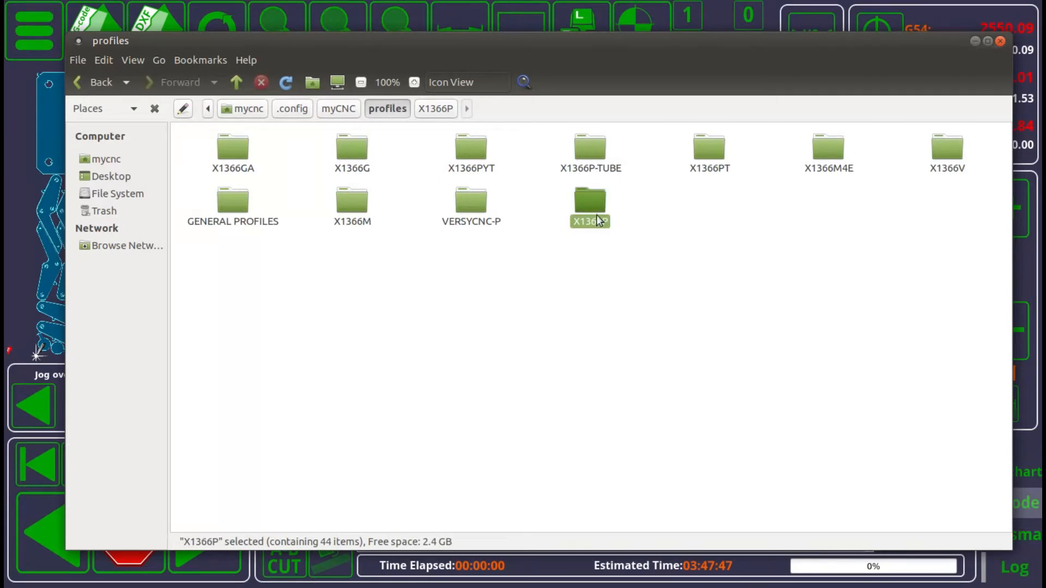
double_click(595, 195)
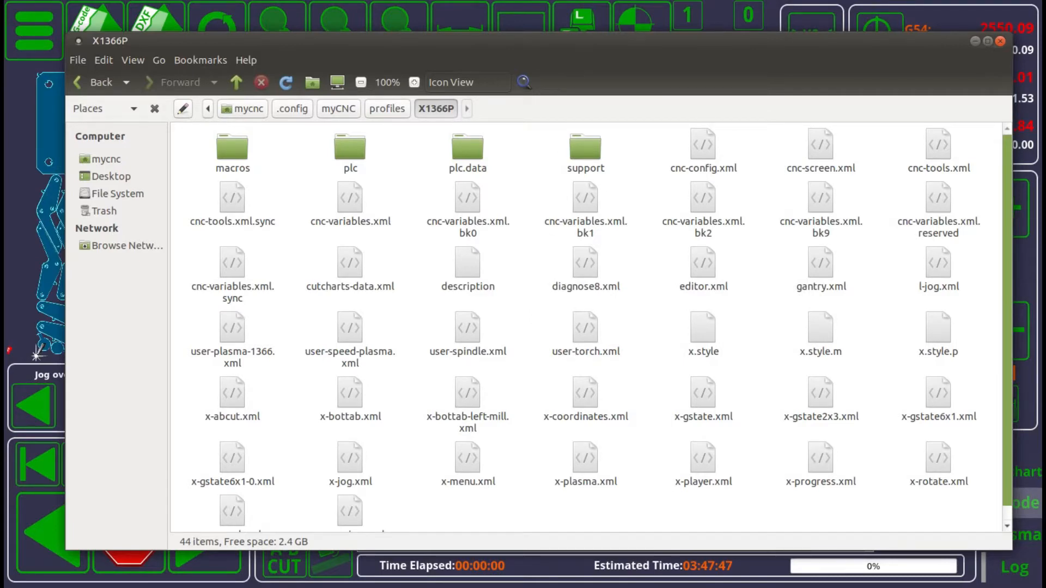
click(1000, 41)
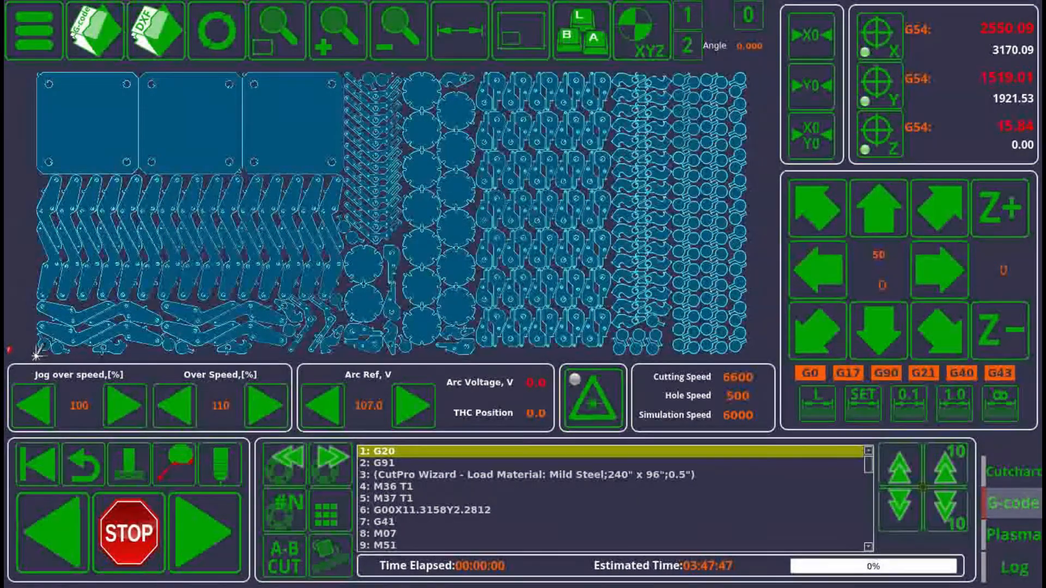
Open cnc-screen.xml from the X1366P profile folder and locate the ROTATION BLOCK section.
key(alt+Tab)
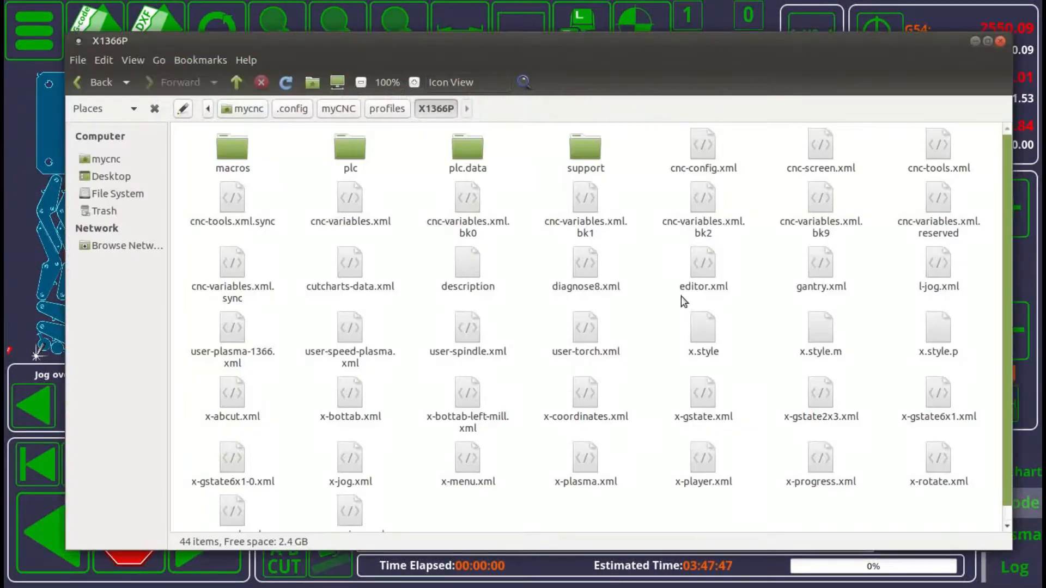
double_click(820, 150)
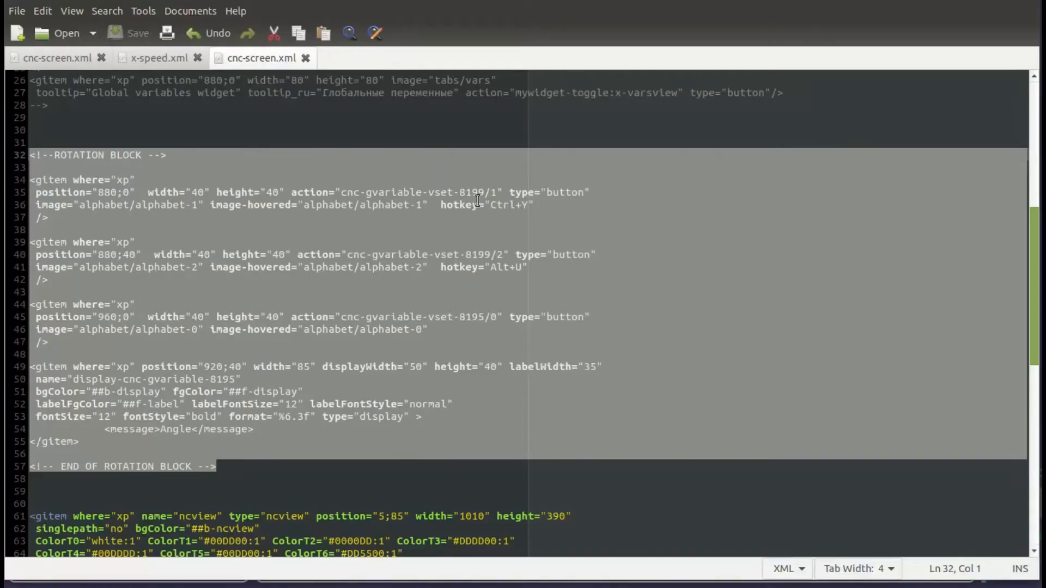
click(320, 172)
scroll(218, 217, up, 10)
scroll(163, 229, down, 9)
scroll(54, 246, up, 2)
drag(39, 258, 234, 422)
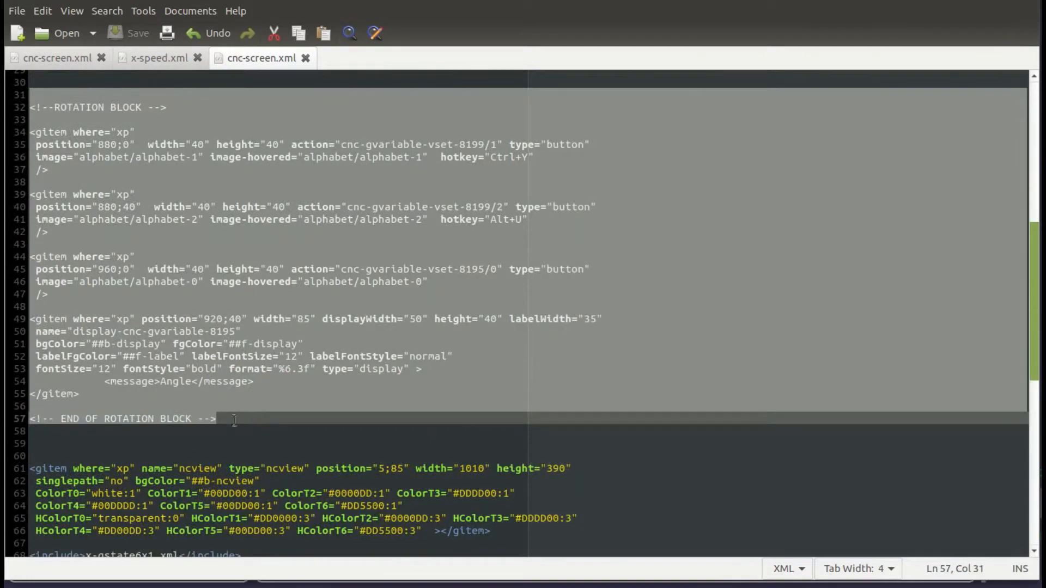
click(150, 195)
drag(264, 426, 29, 112)
scroll(149, 187, up, 10)
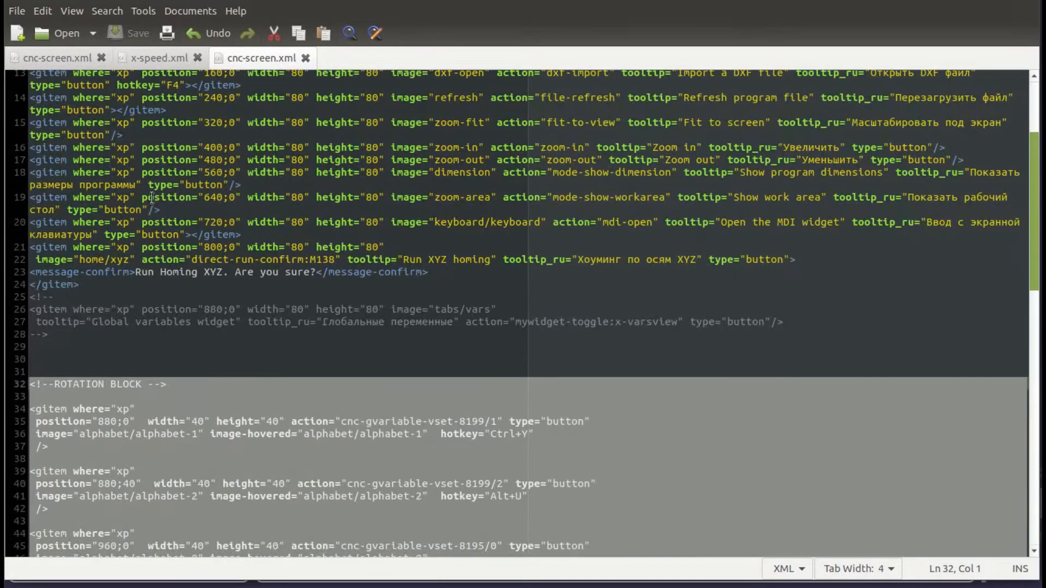
scroll(149, 198, down, 10)
scroll(124, 265, up, 2)
click(124, 265)
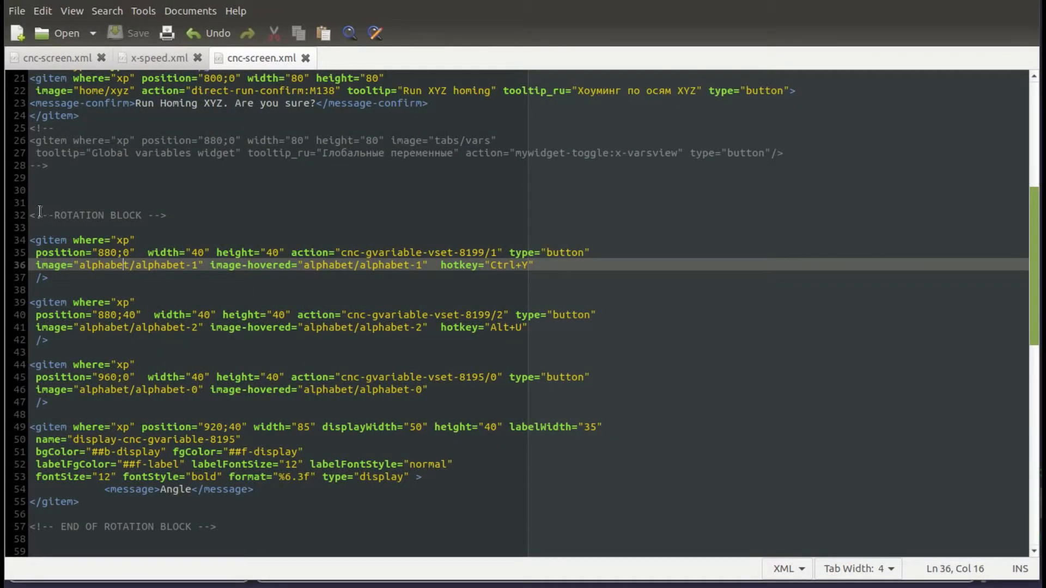
Highlight the whole ROTATION BLOCK and its Angle display item to examine them.
drag(29, 207, 238, 528)
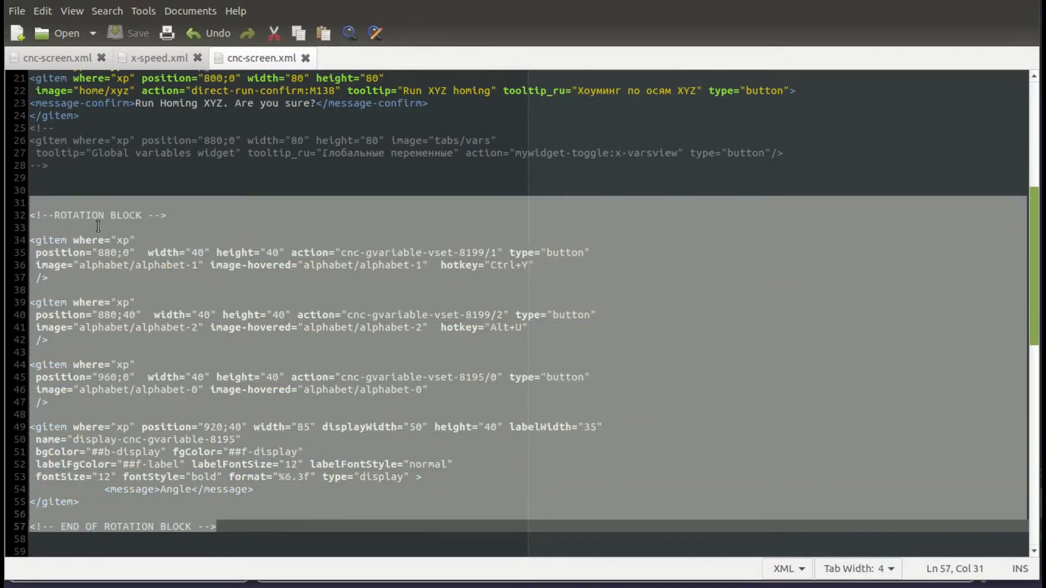
click(123, 253)
drag(116, 341, 28, 239)
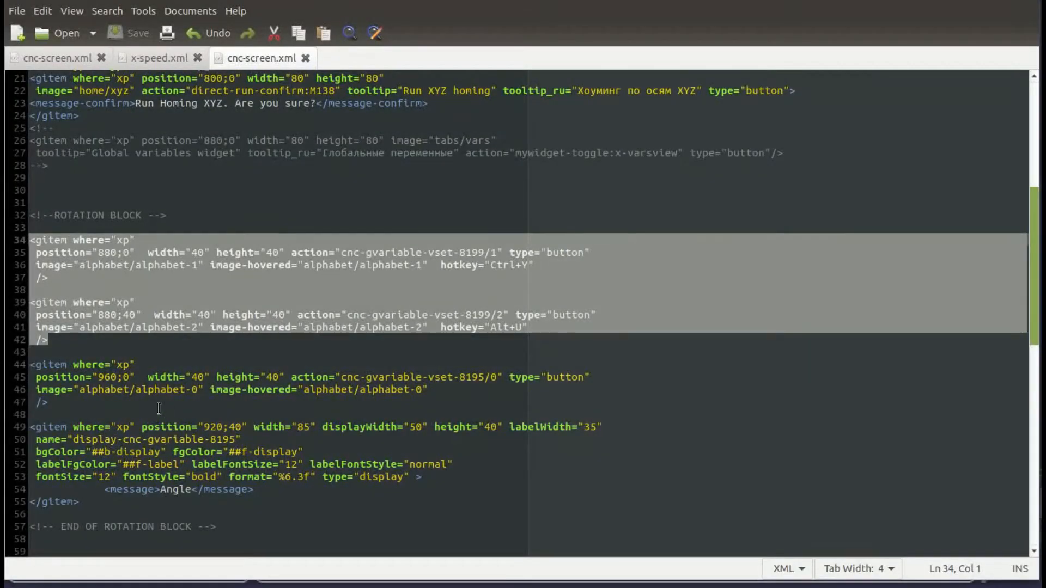
drag(27, 414, 22, 366)
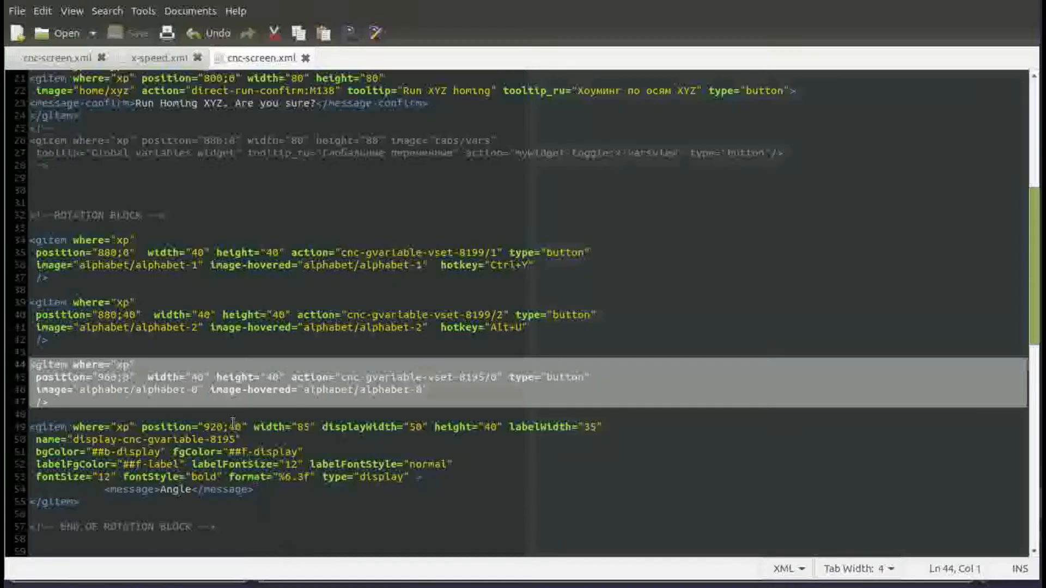
drag(30, 514, 30, 427)
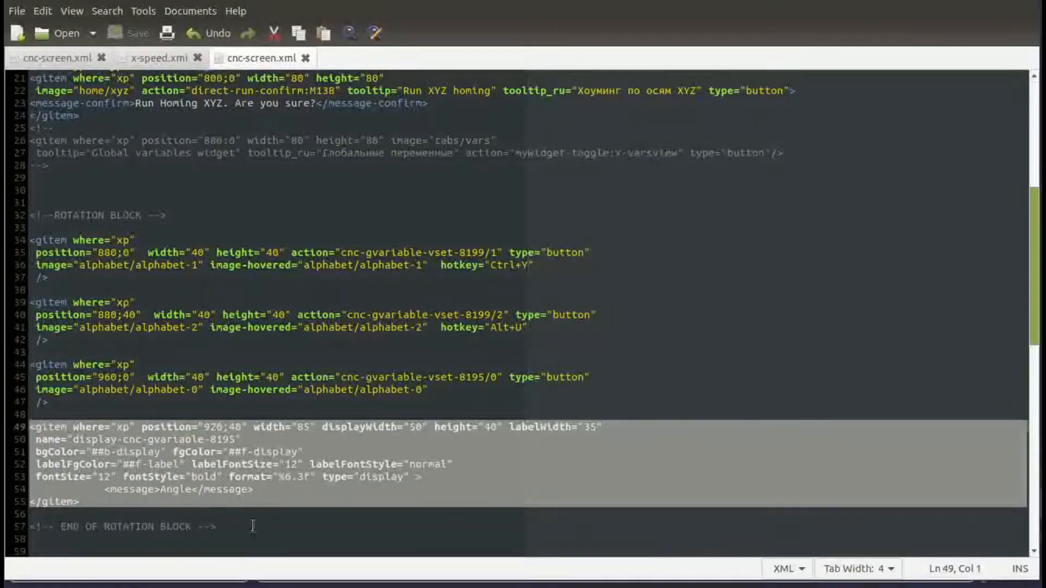
click(181, 290)
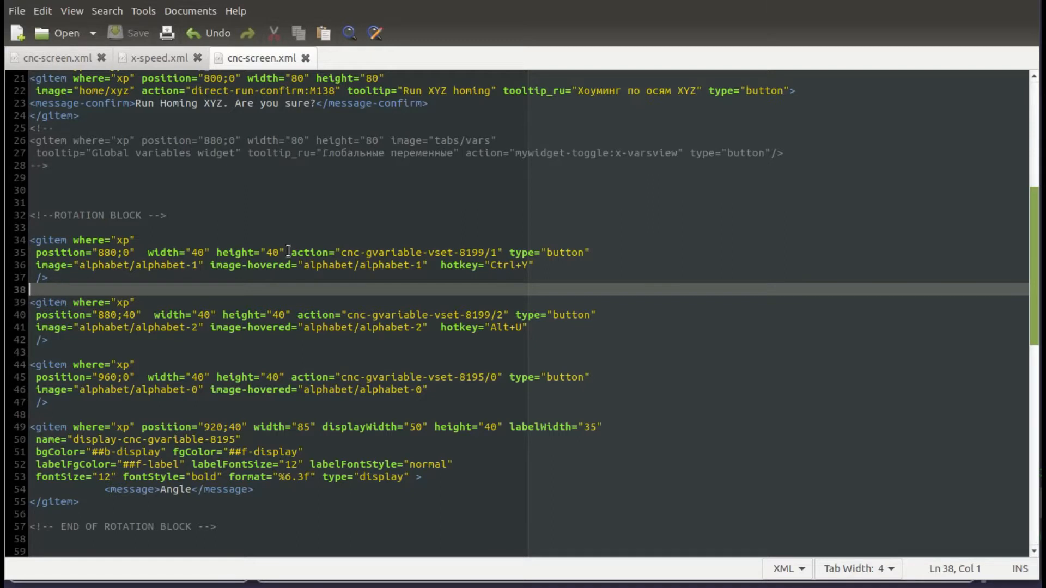
Highlight the action attributes of the two rotation buttons, cnc-gvariable-vset-8199/1 and 8199/2.
drag(291, 252, 498, 253)
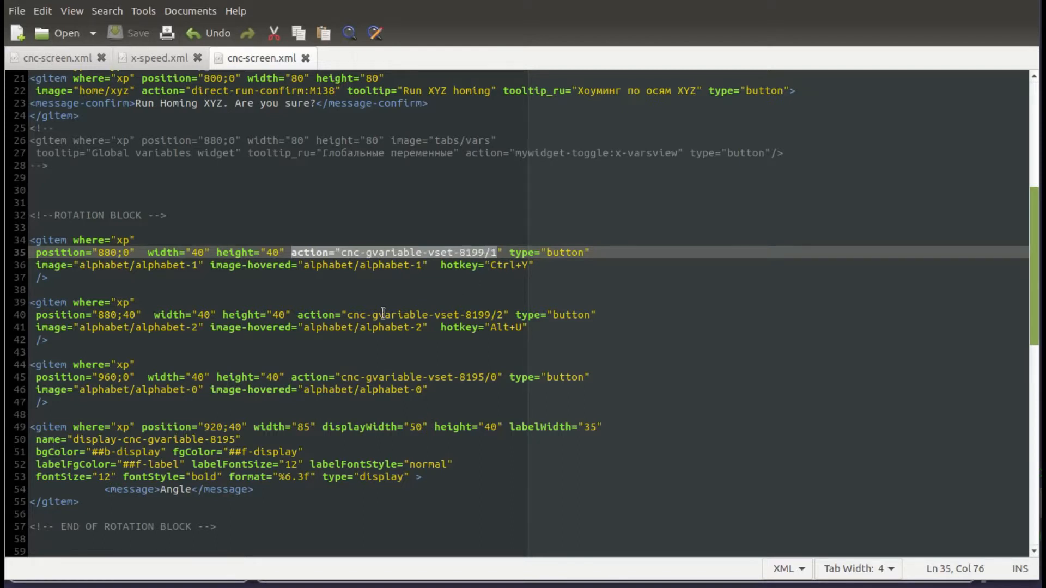
drag(466, 313, 502, 308)
click(502, 310)
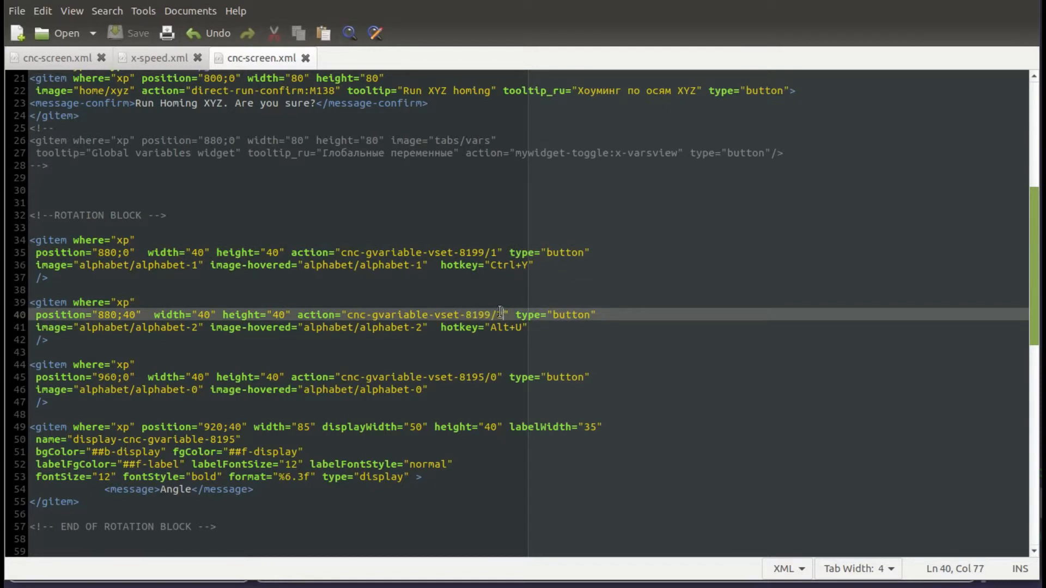
drag(497, 253, 491, 253)
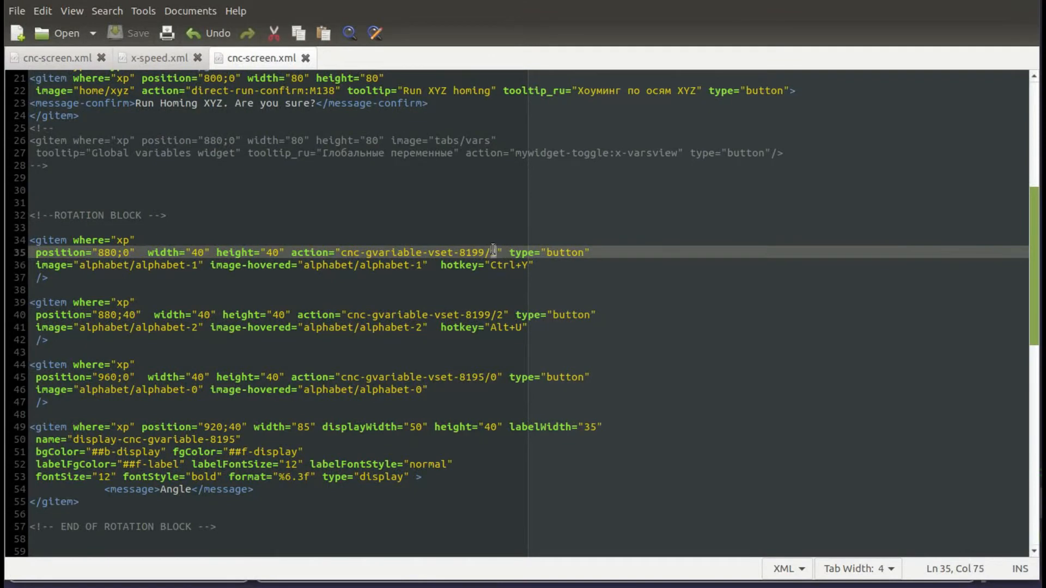
click(498, 314)
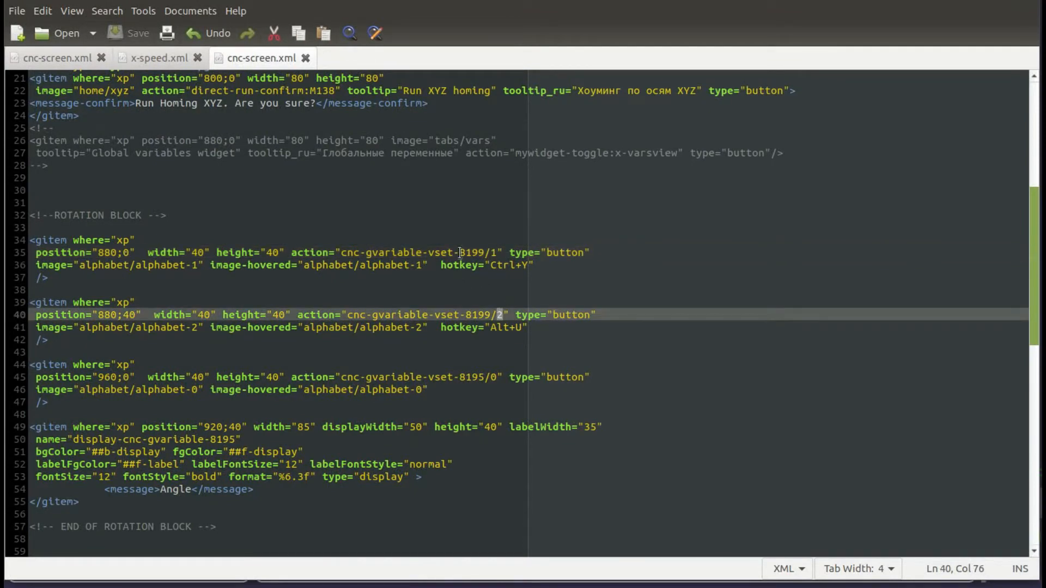
Highlight variable 8199 in the rotation actions and vset-8195 in the reset button's action.
drag(458, 251, 485, 252)
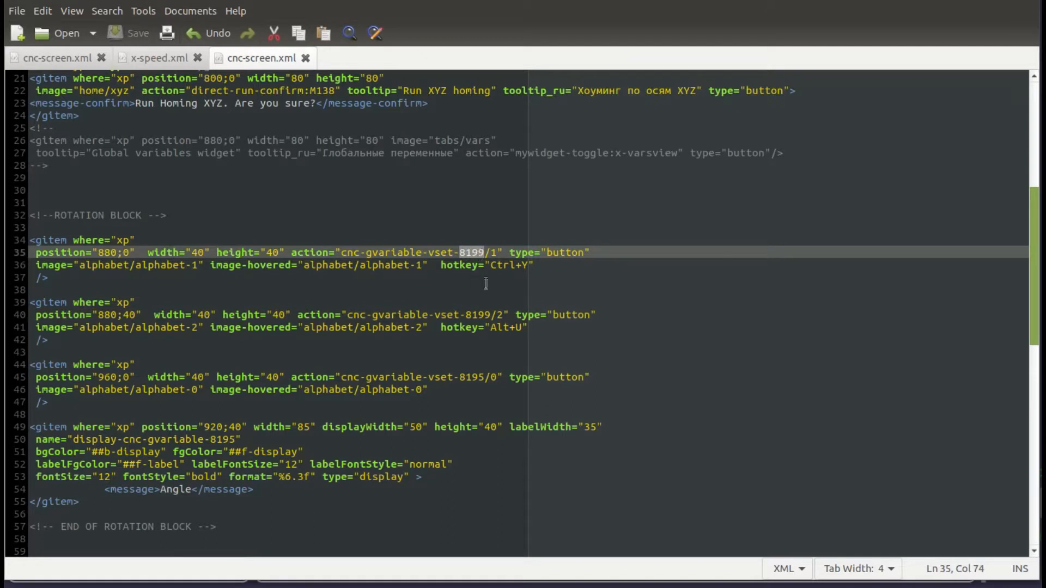
click(494, 252)
double_click(494, 251)
double_click(501, 315)
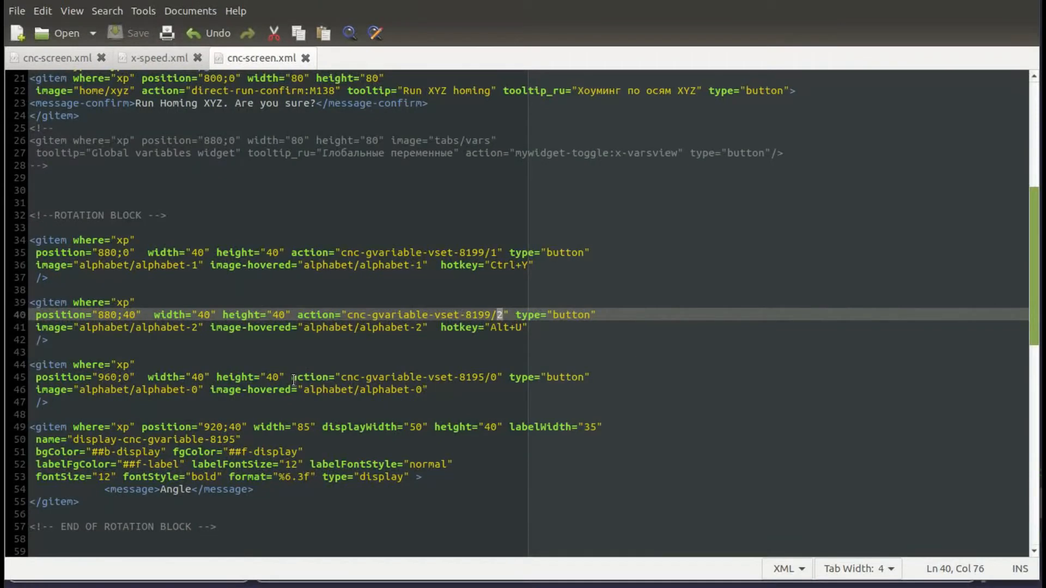
drag(292, 379, 353, 378)
drag(429, 377, 491, 377)
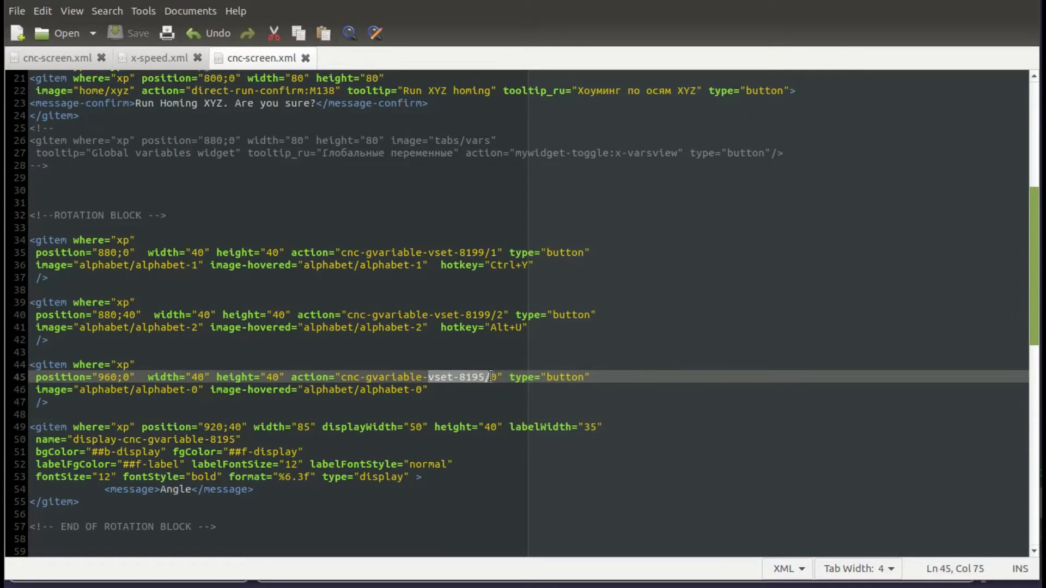
Highlight the 8195 variable number in the reset button's action.
click(494, 377)
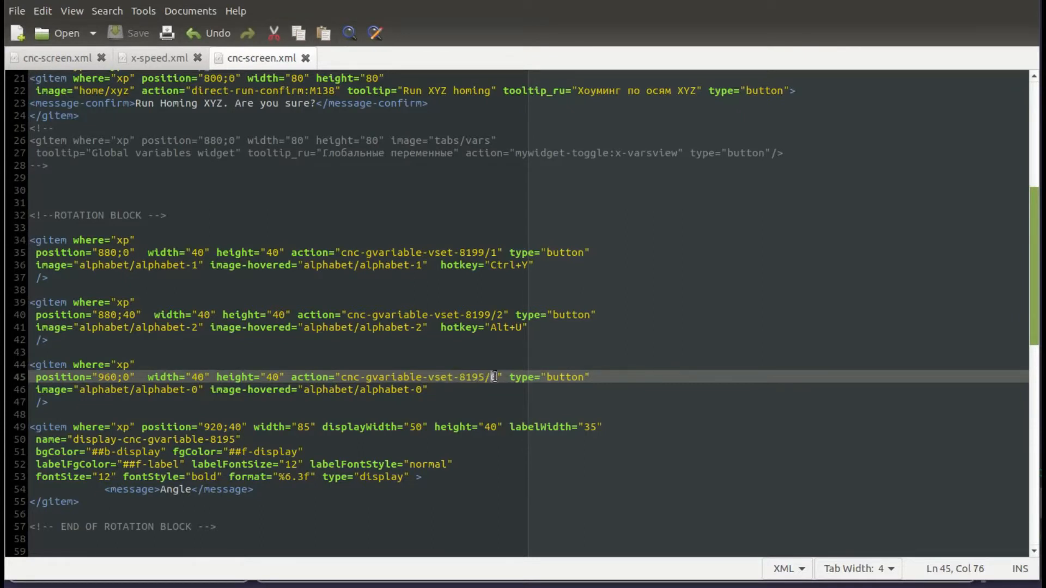
drag(484, 377, 461, 377)
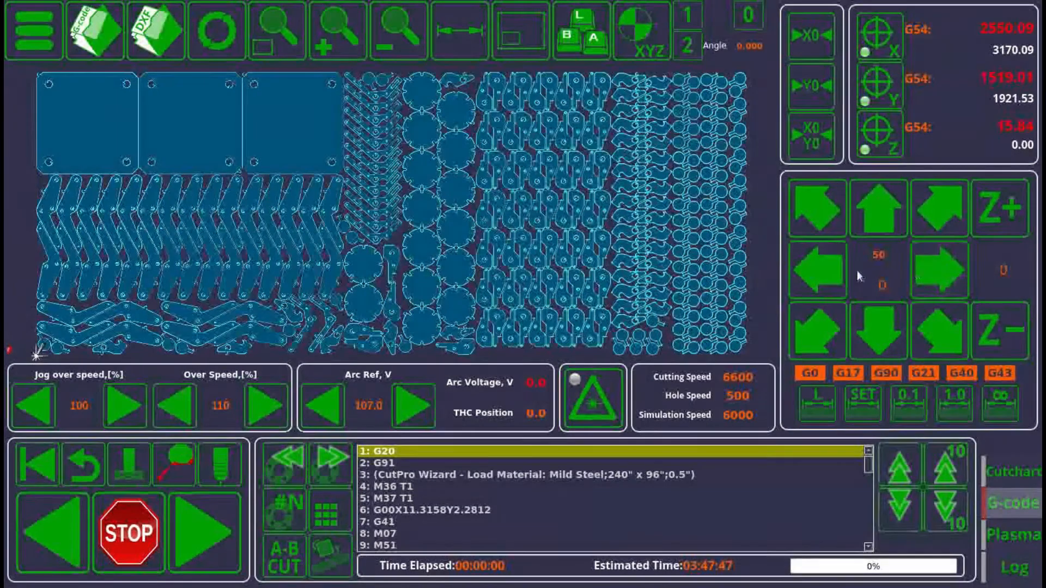
Jog the torch right and up, then rotate the loaded sheet with rotation button 2.
click(944, 279)
click(878, 210)
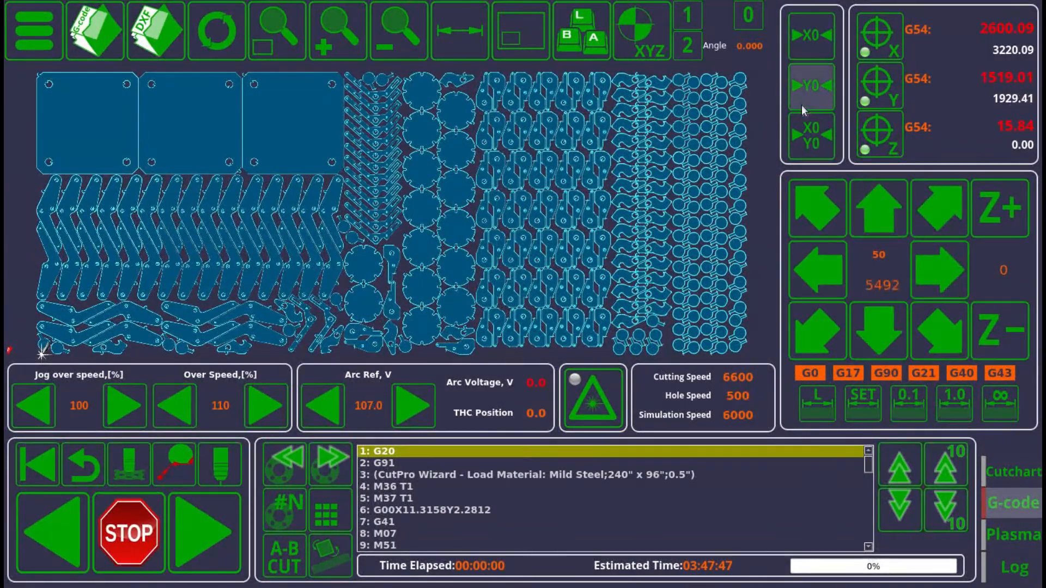
click(694, 51)
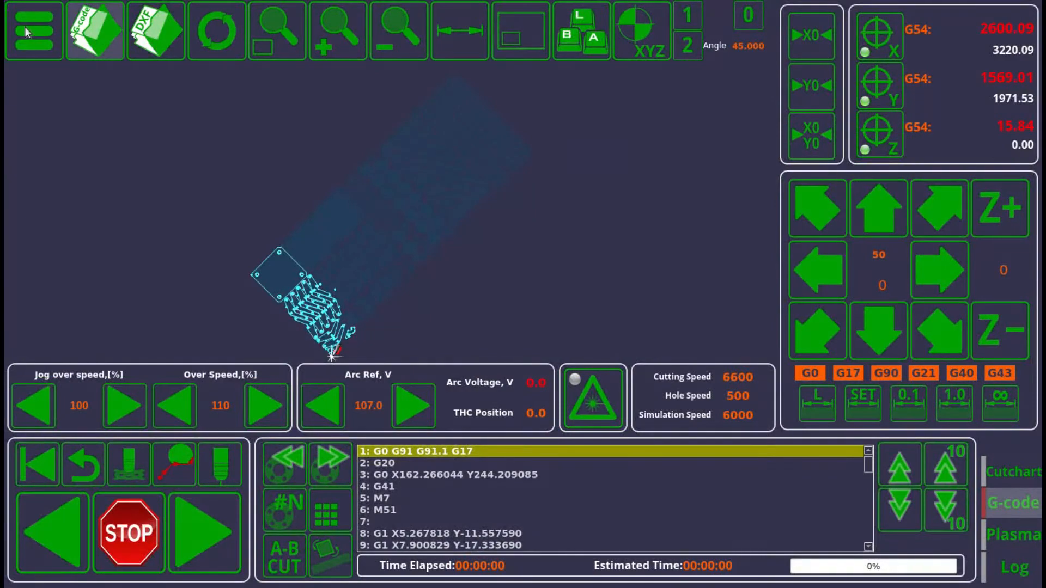
Open the main menu and the VARS global variables widget to inspect variables 8195 and 8199.
click(25, 26)
click(284, 288)
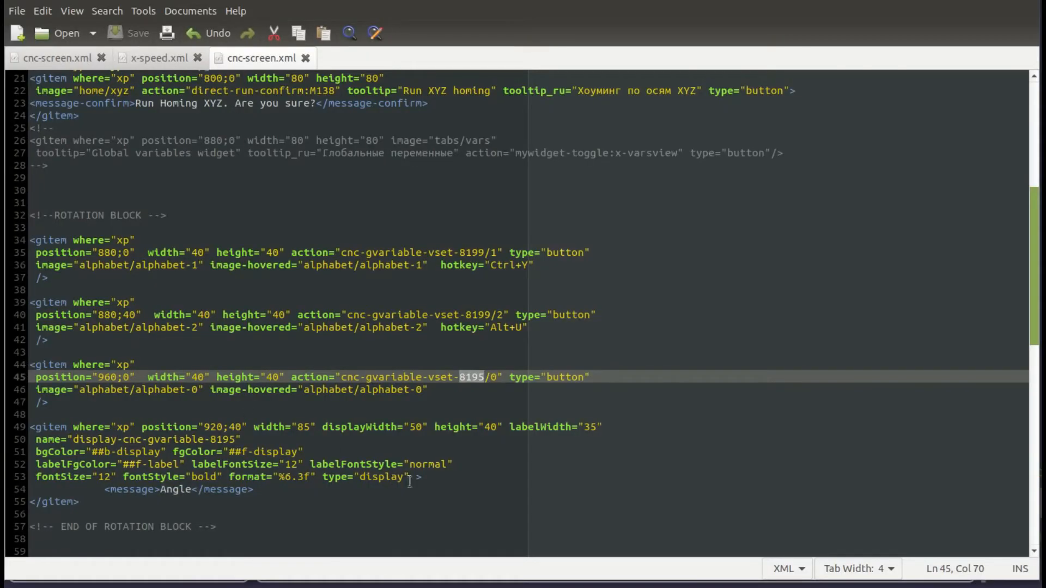
Highlight the Angle display item and its Angle message line in the rotation block.
drag(283, 502, 21, 428)
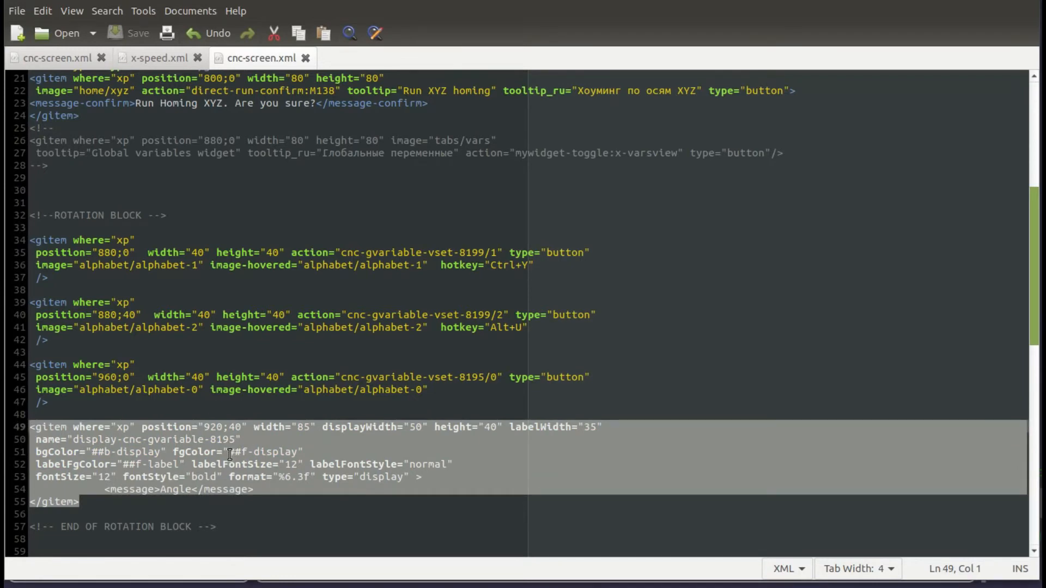
click(186, 490)
drag(271, 492, 8, 498)
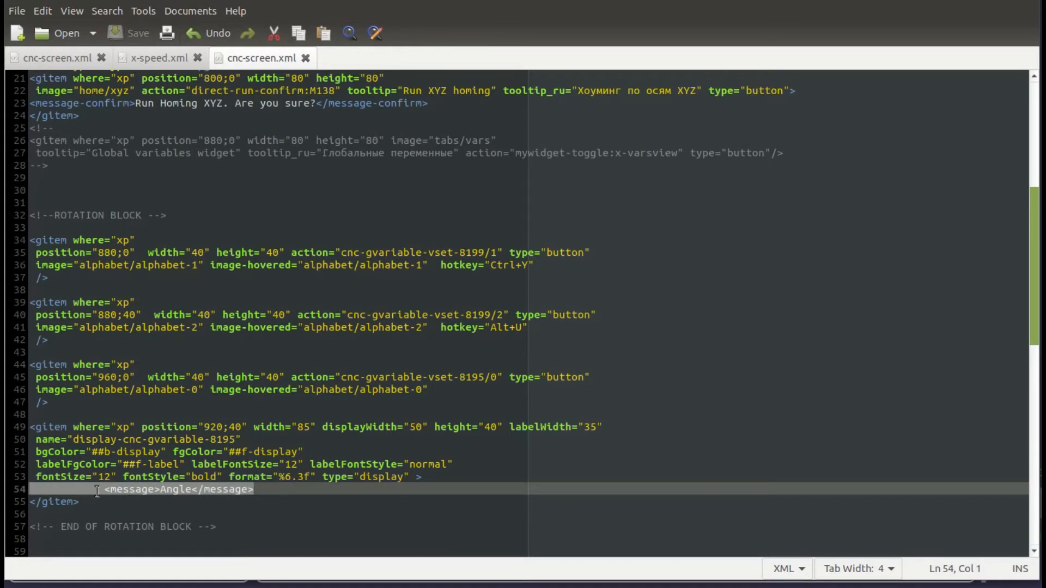
click(172, 489)
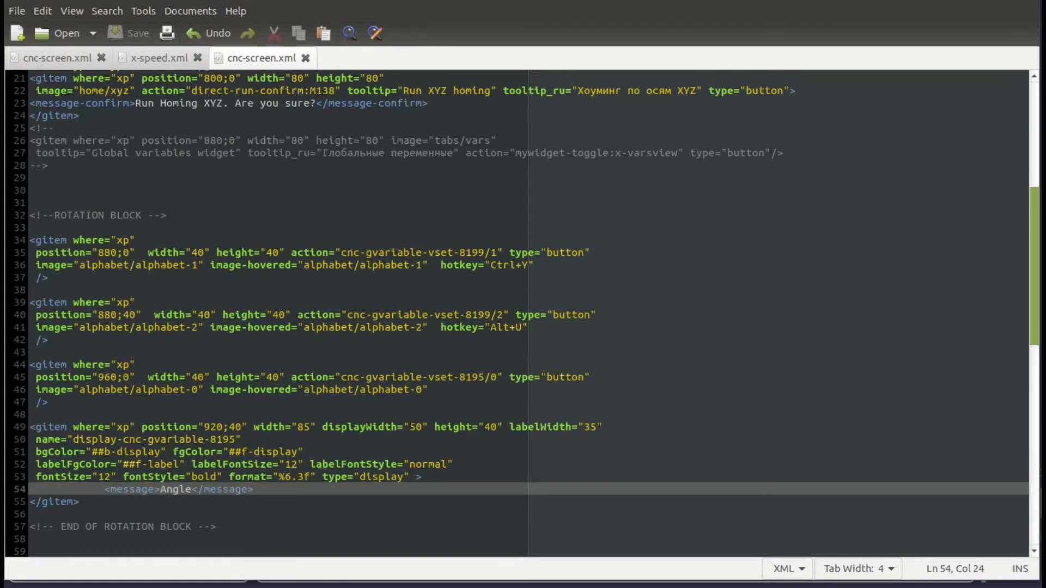
Highlight the whole ROTATION BLOCK from its start comment to its end comment.
drag(259, 526, 25, 212)
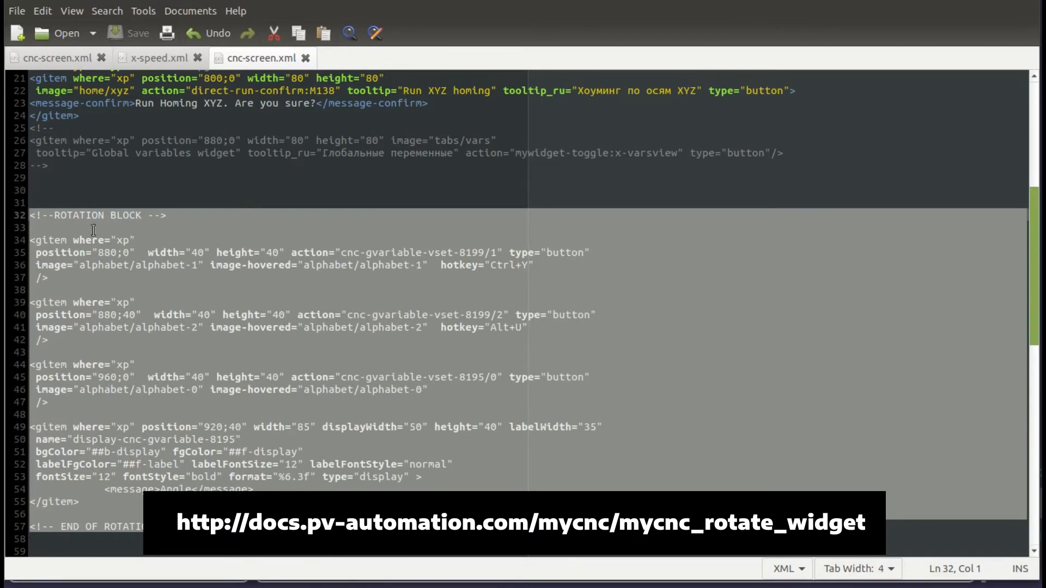
click(86, 215)
drag(30, 527, 30, 204)
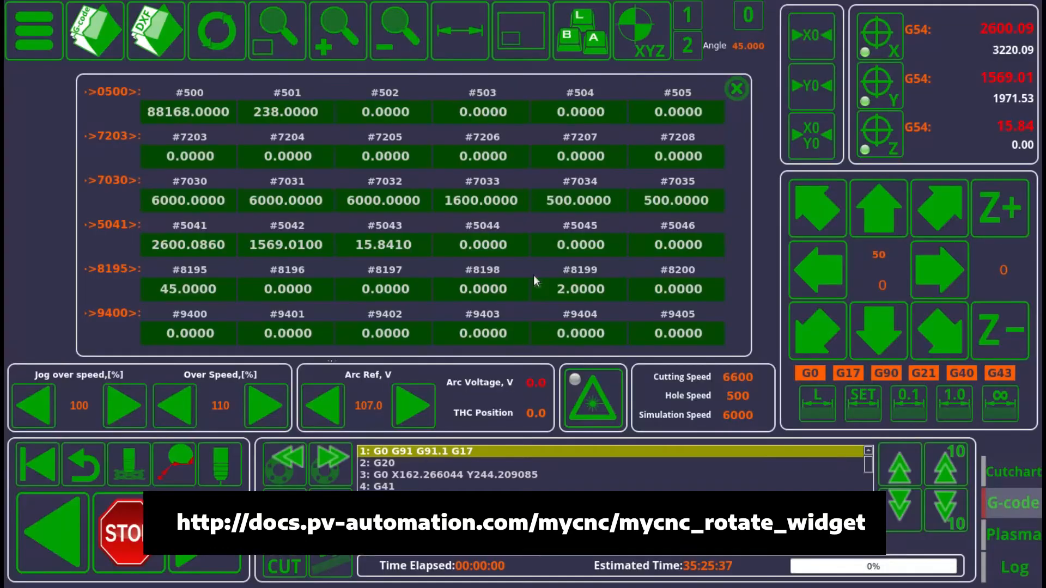
Close the variables widget, then open the sheet rotation widget and close it again.
click(736, 88)
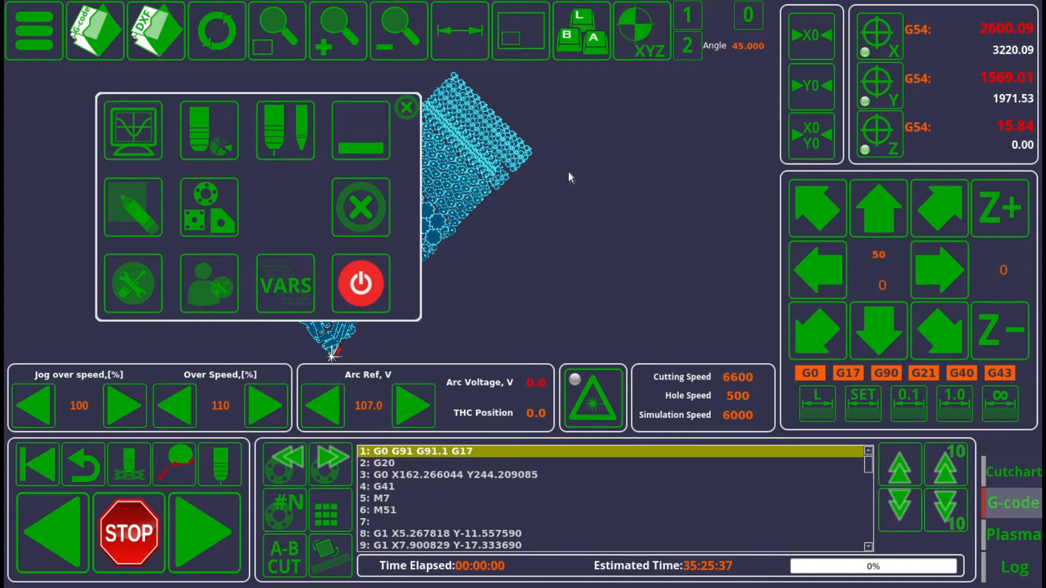
click(314, 565)
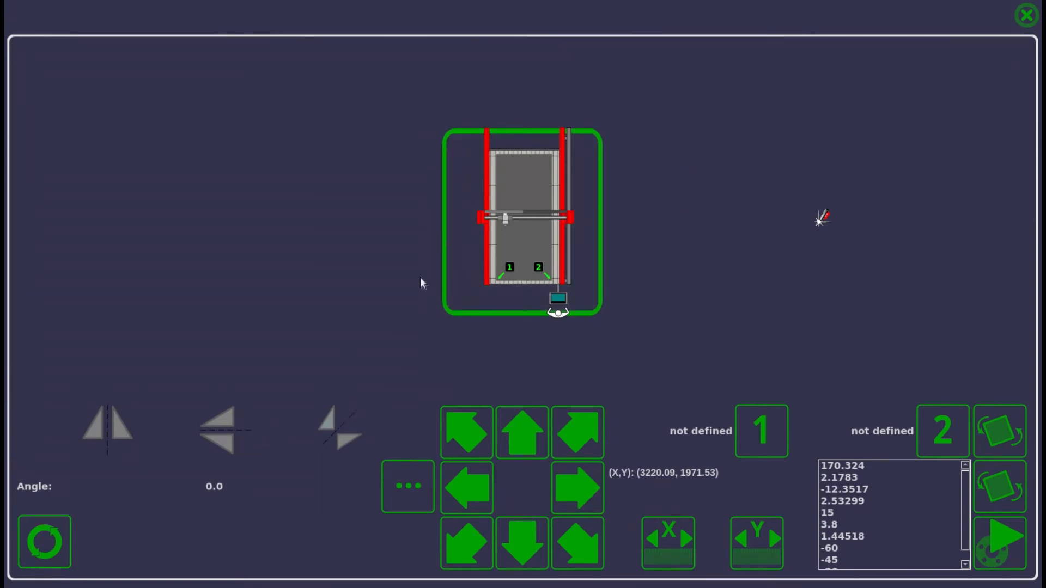
click(1024, 16)
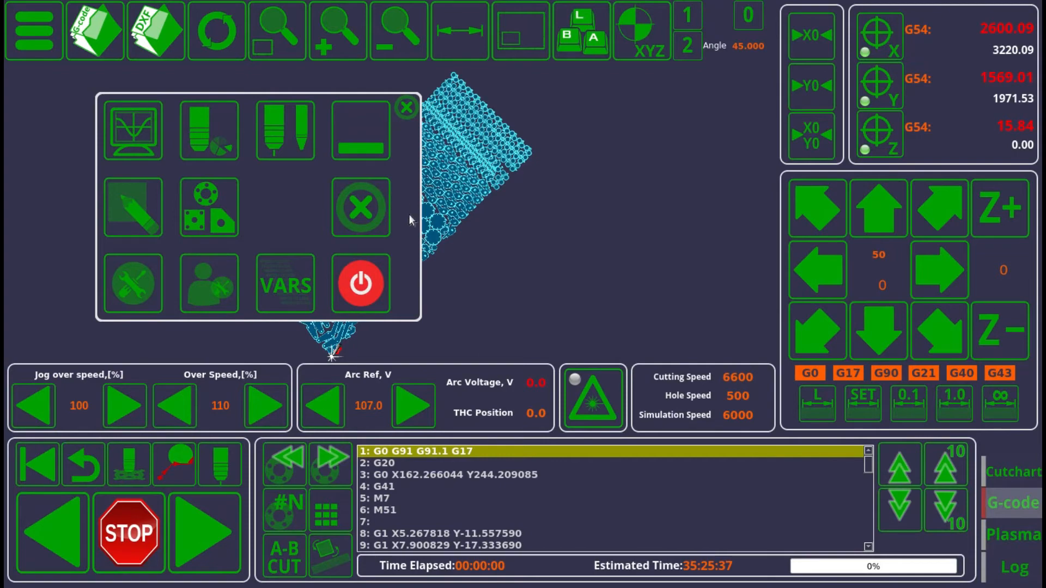
Reset the sheet rotation angle with the 0 button and close the main menu.
click(747, 24)
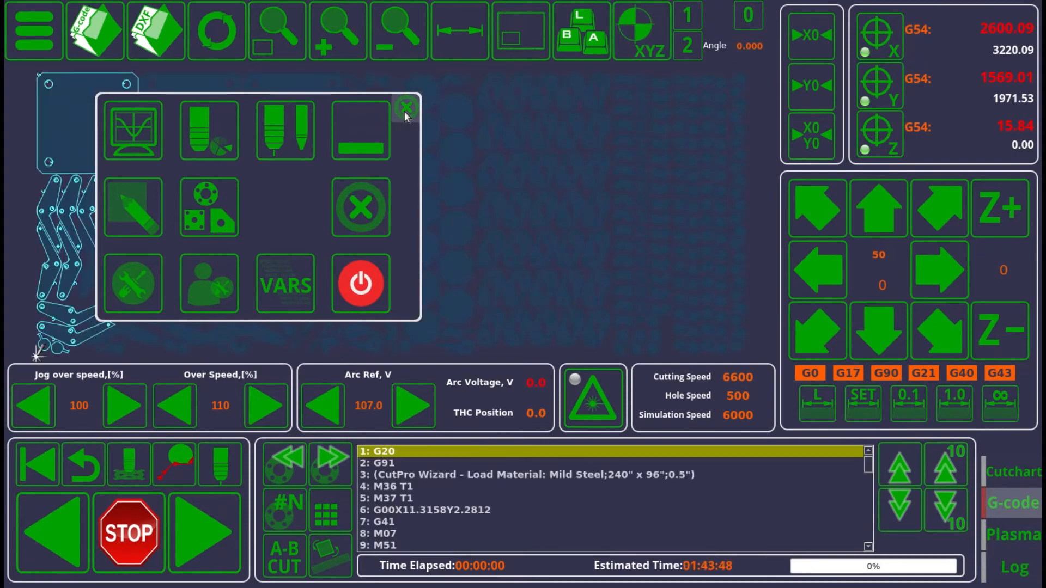
click(405, 108)
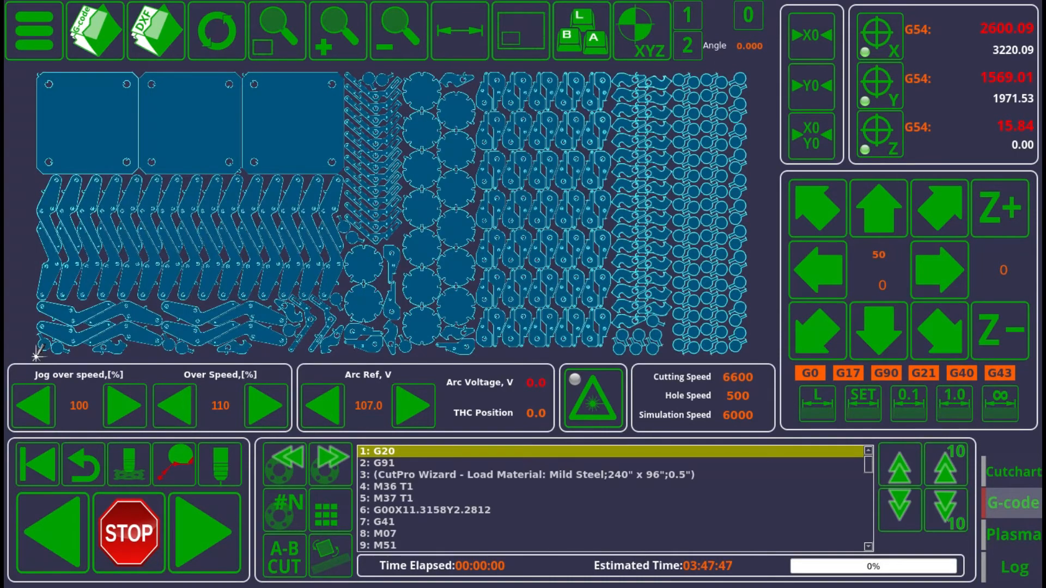